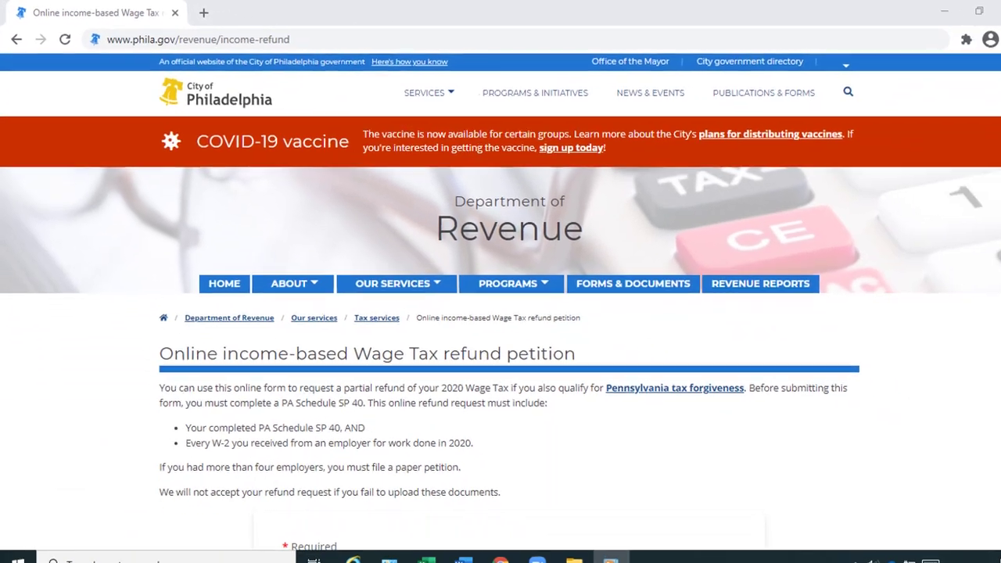
Read to the end of the Terms of Use, agree to the Terms and Conditions, and continue.
{"action": "left_click_drag", "start_coordinate": [996, 87], "coordinate": [996, 229]}
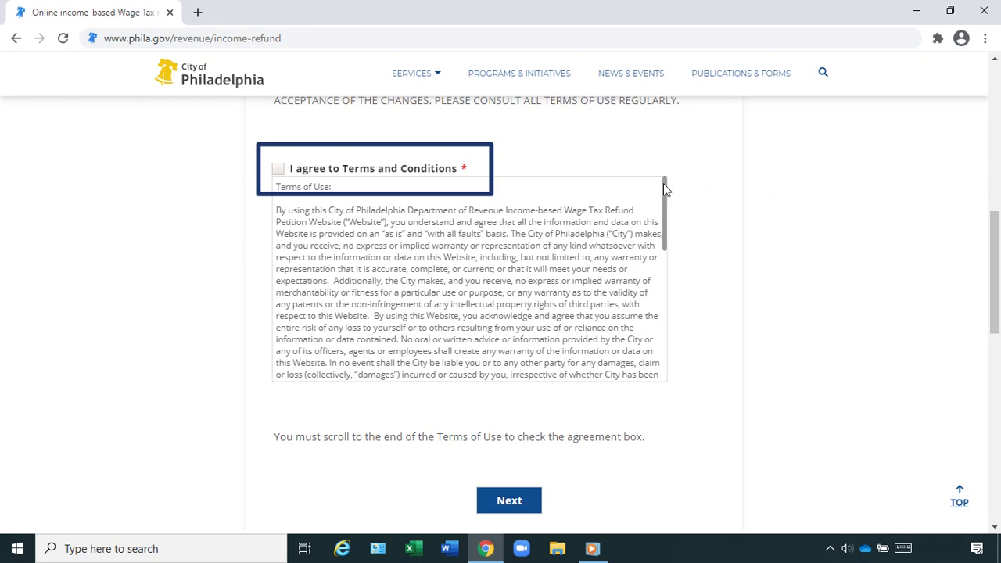
{"action": "left_click_drag", "start_coordinate": [663, 183], "coordinate": [665, 354]}
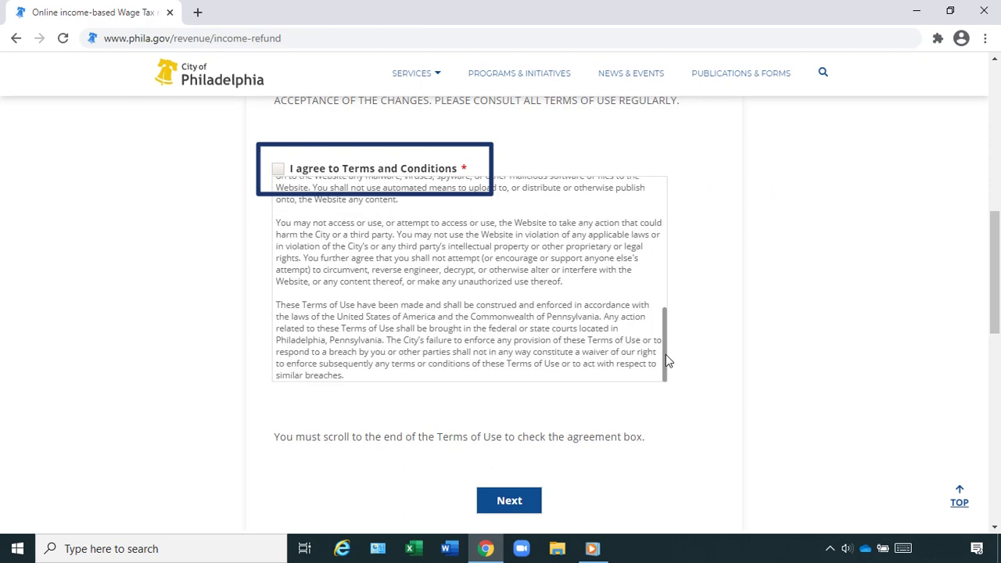
{"action": "left_click", "coordinate": [279, 171]}
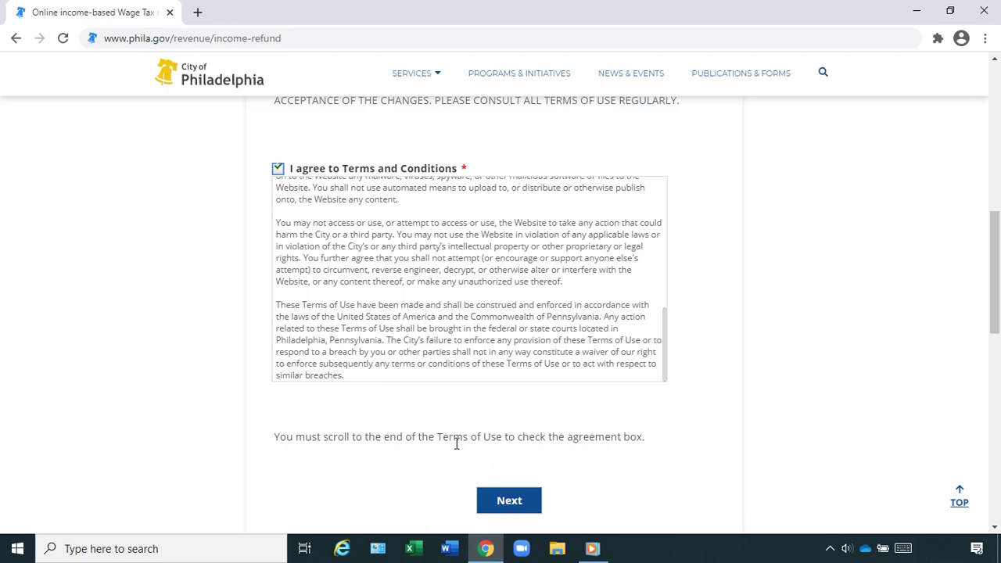
{"action": "left_click", "coordinate": [513, 509]}
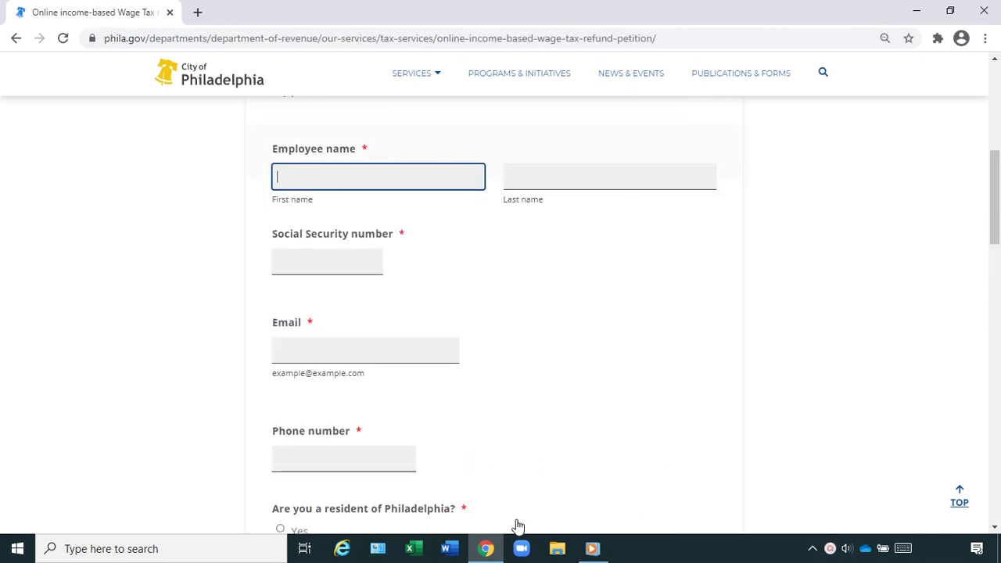
Enter the employee's first name, last name and Social Security number.
{"action": "type", "text": "John"}
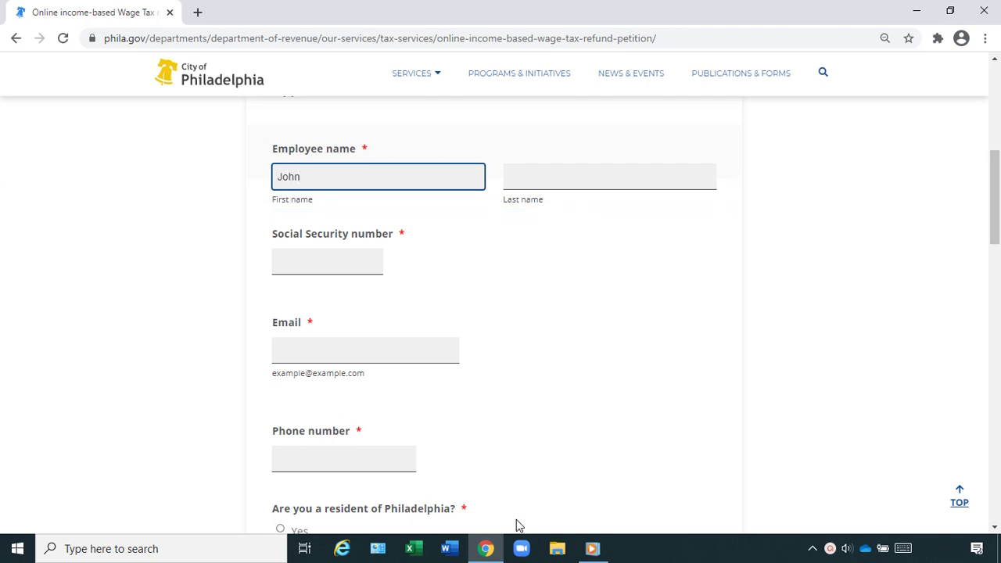
{"action": "key", "text": "Tab"}
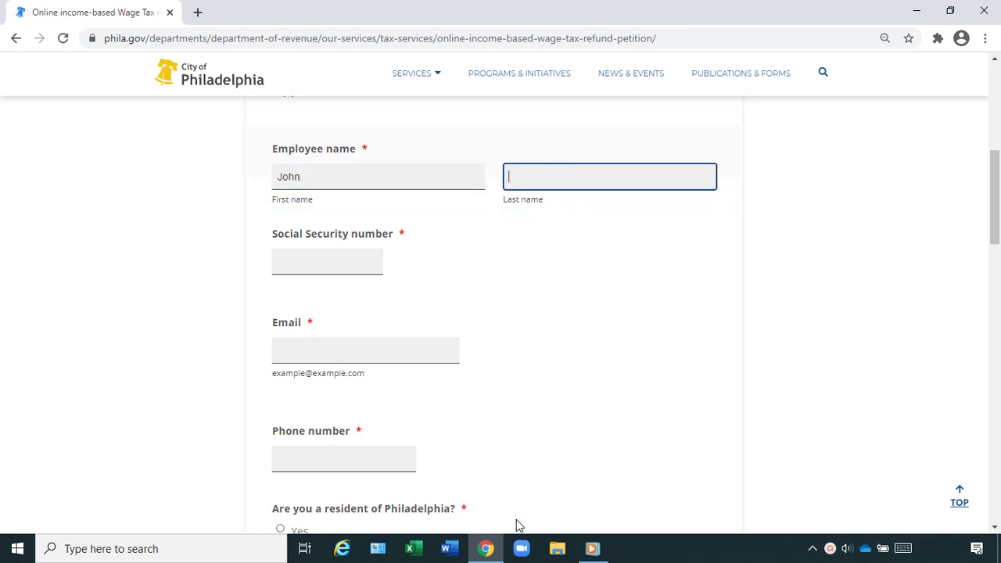
{"action": "type", "text": "Taxpayer"}
{"action": "key", "text": "Tab"}
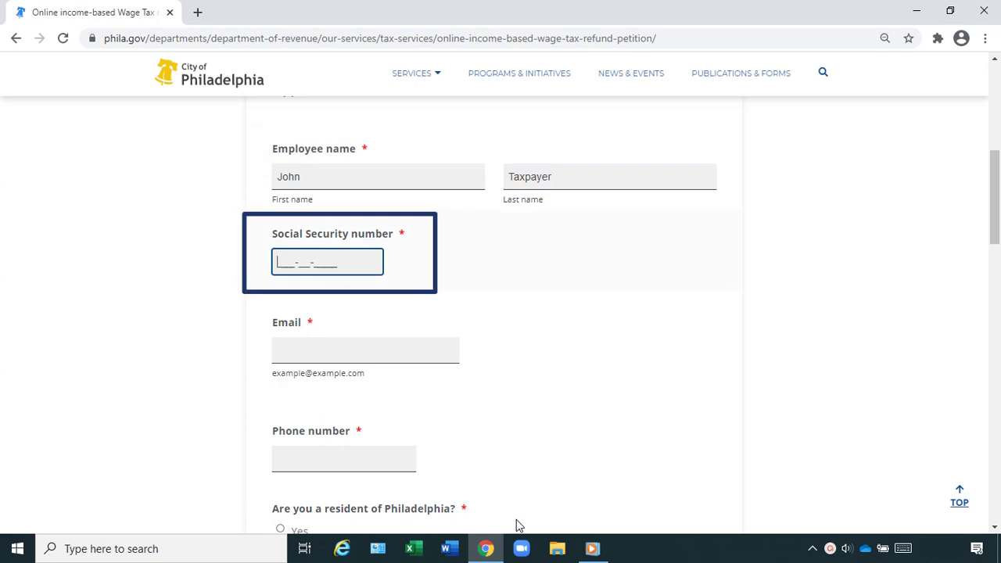
{"action": "type", "text": "123-4"}
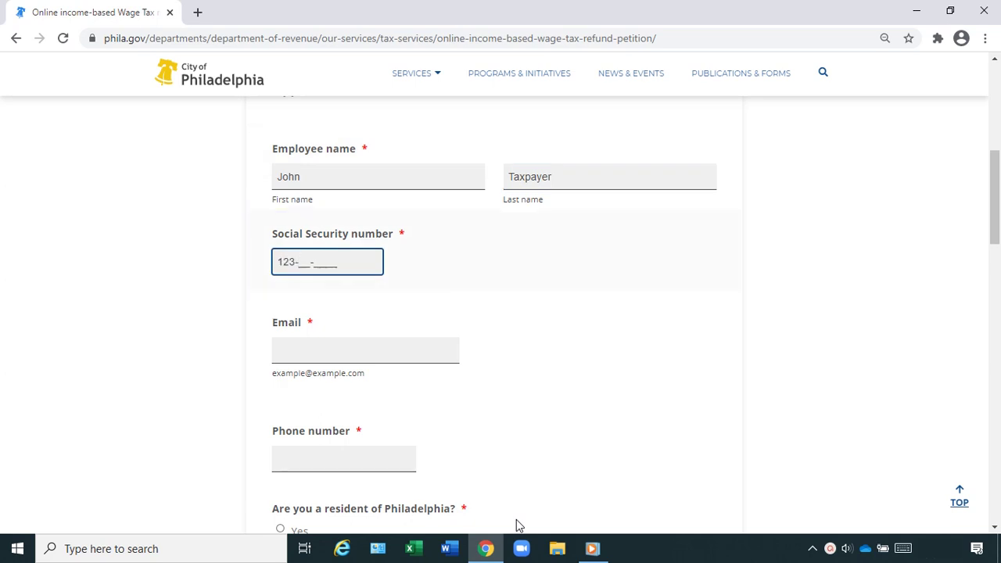
{"action": "type", "text": "5-6789"}
Fill in the employee's e-mail address and phone number.
{"action": "key", "text": "Tab"}
{"action": "type", "text": "j"}
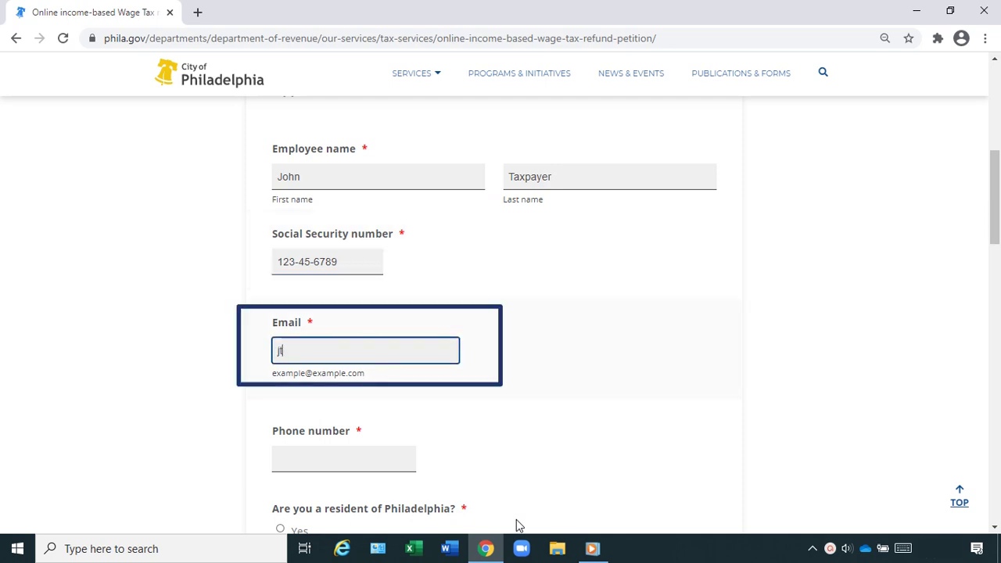
{"action": "type", "text": "taxpayer@email.com"}
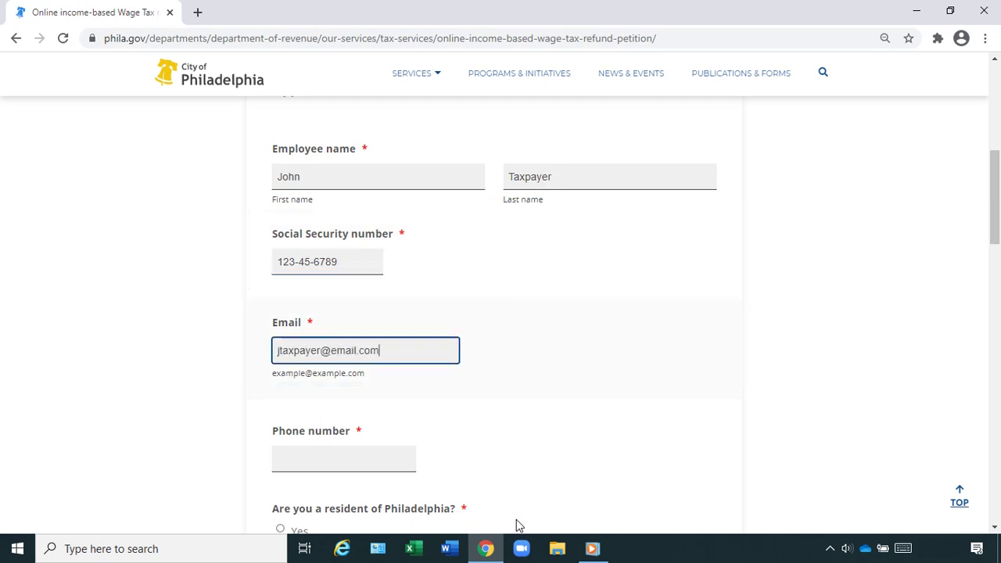
{"action": "key", "text": "Tab"}
{"action": "type", "text": "215) 555-1"}
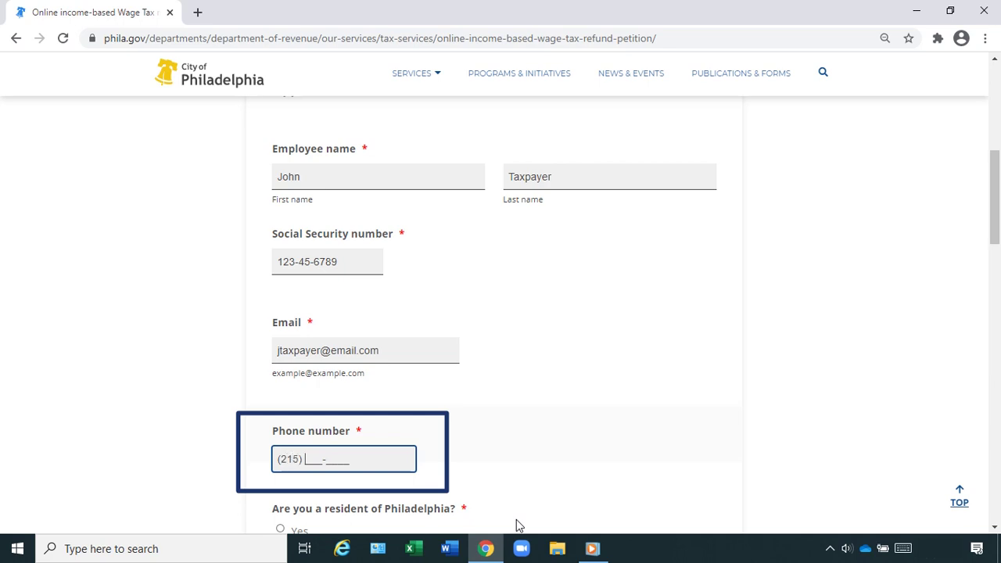
{"action": "type", "text": "234"}
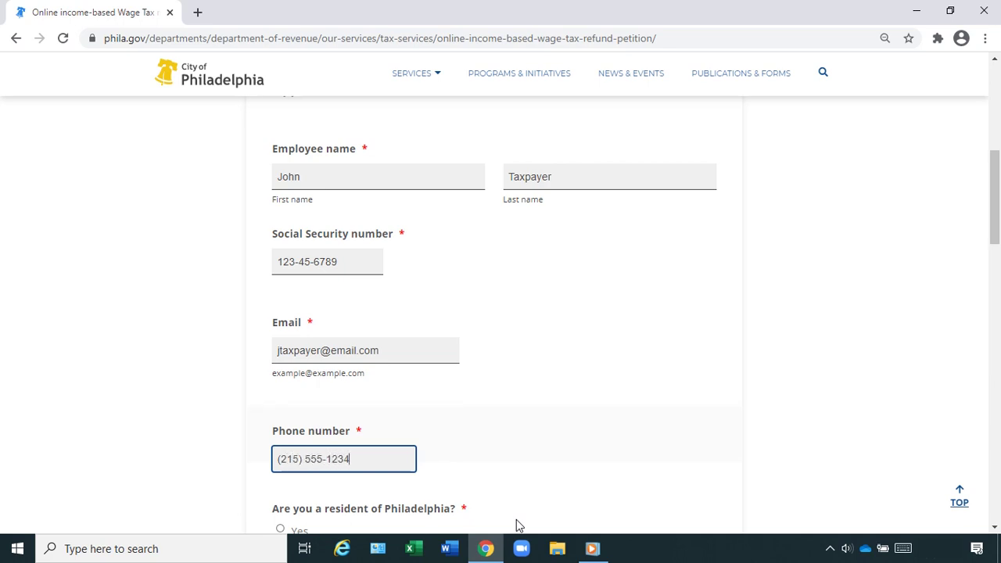
{"action": "scroll", "coordinate": [550, 501], "scroll_direction": "down", "scroll_amount": 5}
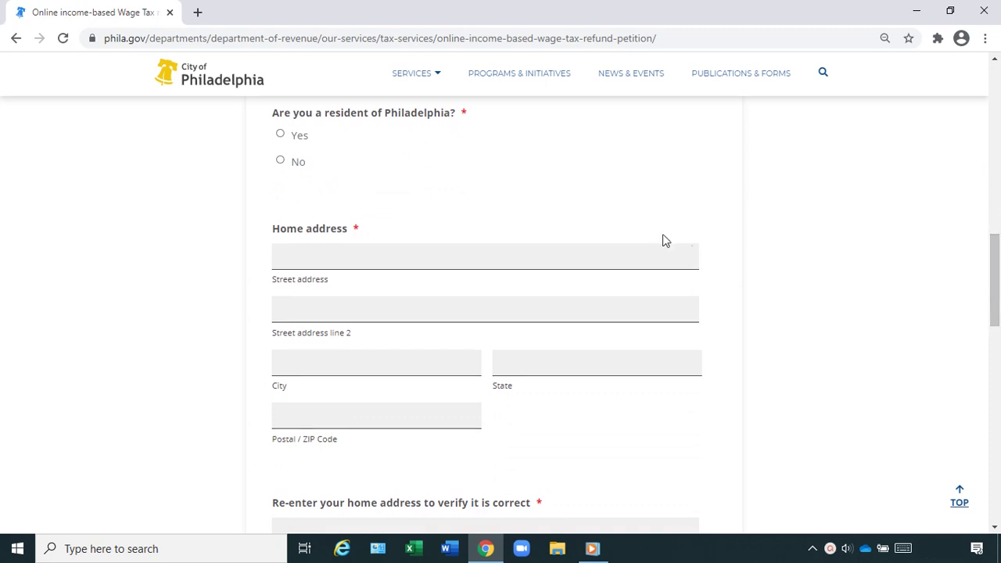
Answer Yes to Philadelphia residency and enter the home street, city Philadelphia, state PA and ZIP.
{"action": "left_click", "coordinate": [282, 137]}
{"action": "left_click", "coordinate": [277, 257]}
{"action": "type", "text": "1234"}
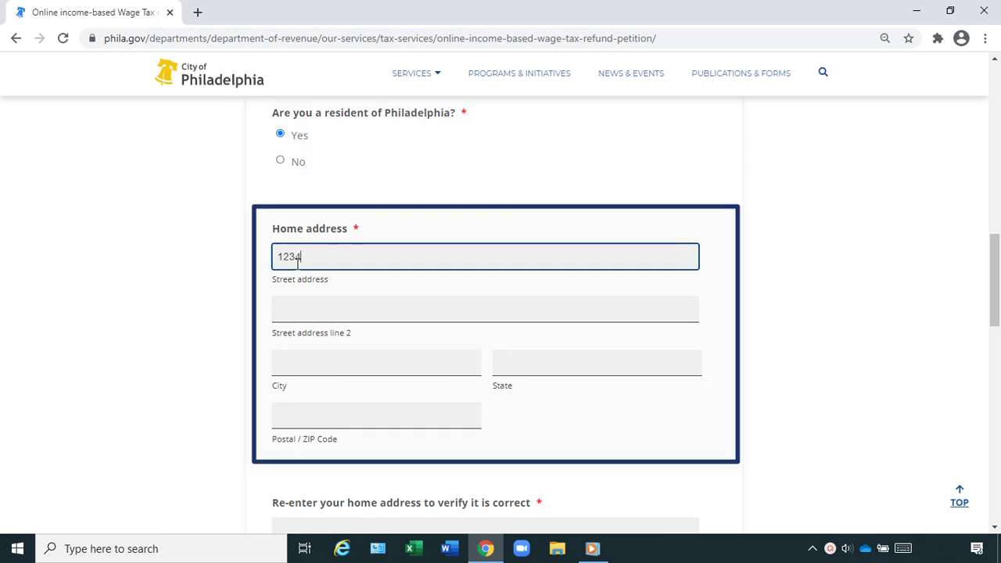
{"action": "type", "text": " Market Street"}
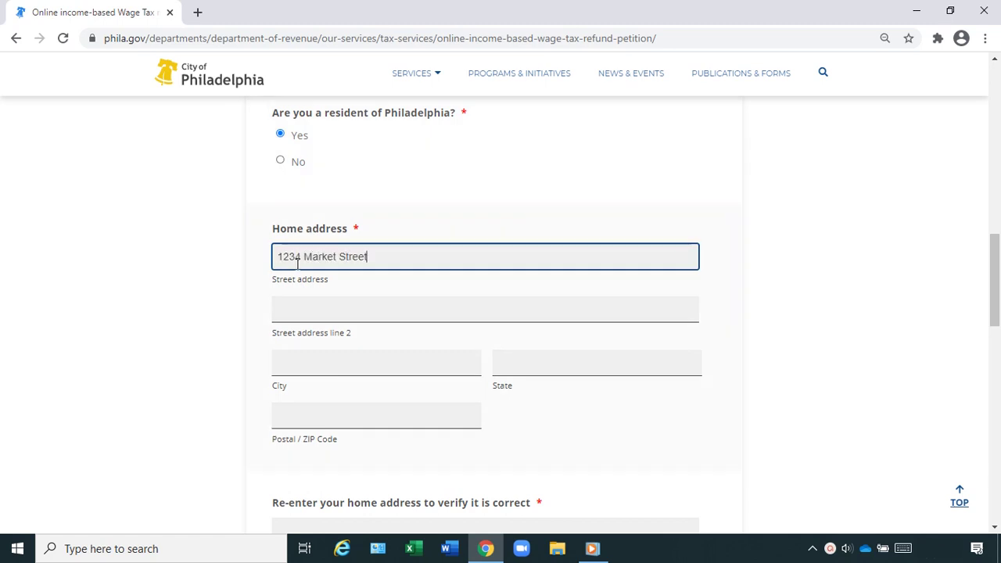
{"action": "key", "text": "Tab"}
{"action": "key", "text": "Tab"}
{"action": "type", "text": "Philadelphia"}
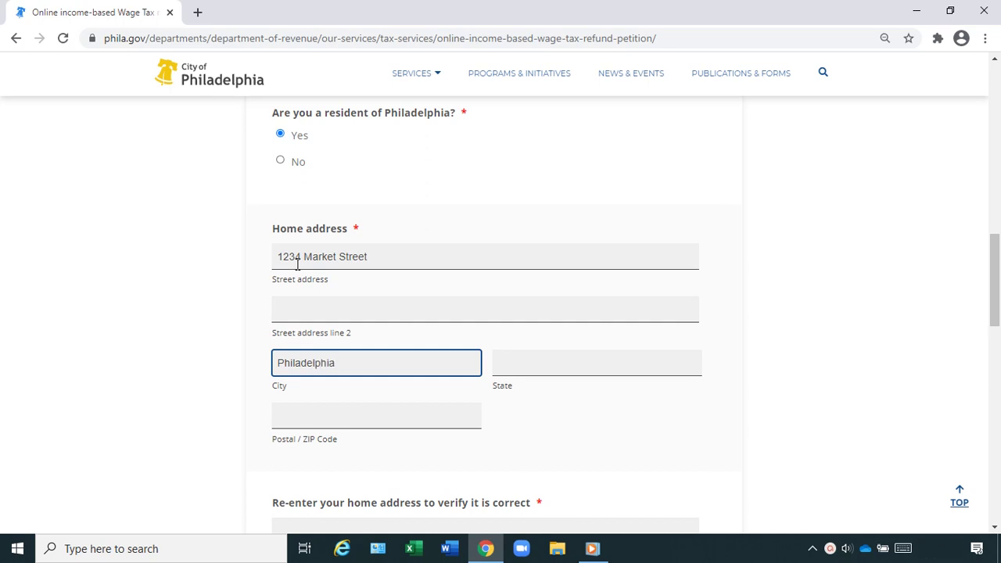
{"action": "key", "text": "Tab"}
{"action": "type", "text": "PA"}
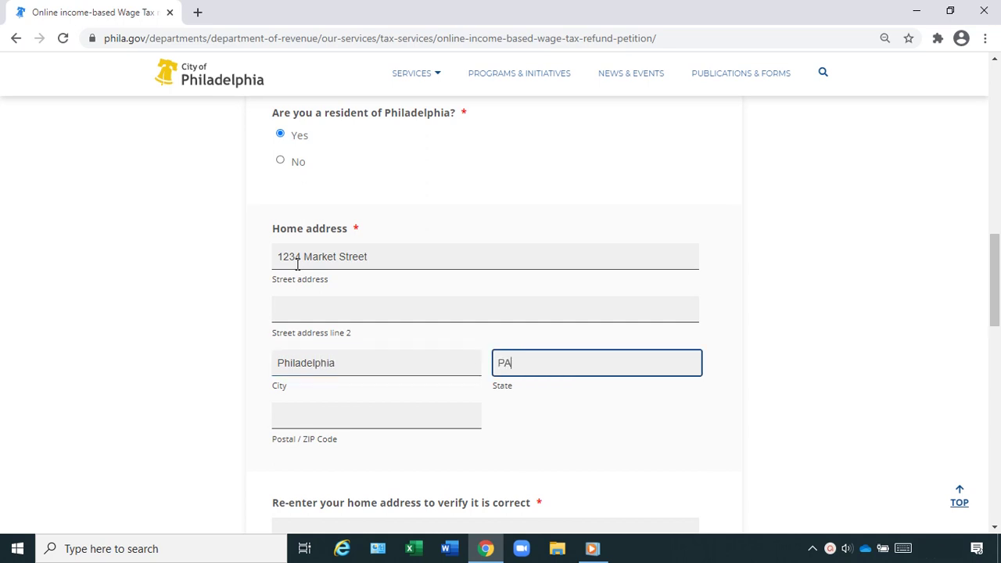
{"action": "key", "text": "Tab"}
{"action": "type", "text": "19101"}
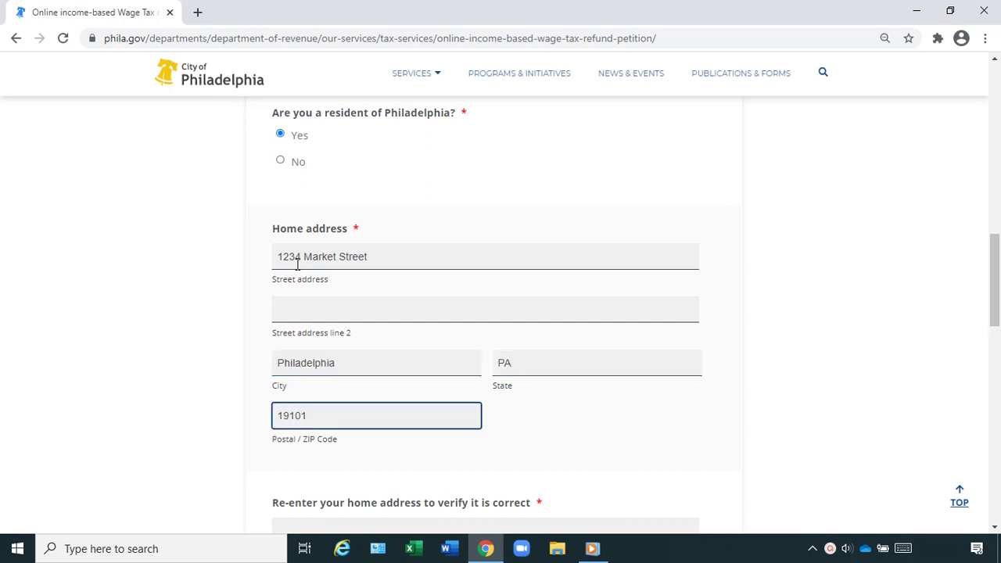
Re-enter the same home address for verification and continue to tax year 2020.
{"action": "left_click_drag", "start_coordinate": [998, 258], "coordinate": [999, 325]}
{"action": "left_click", "coordinate": [386, 188]}
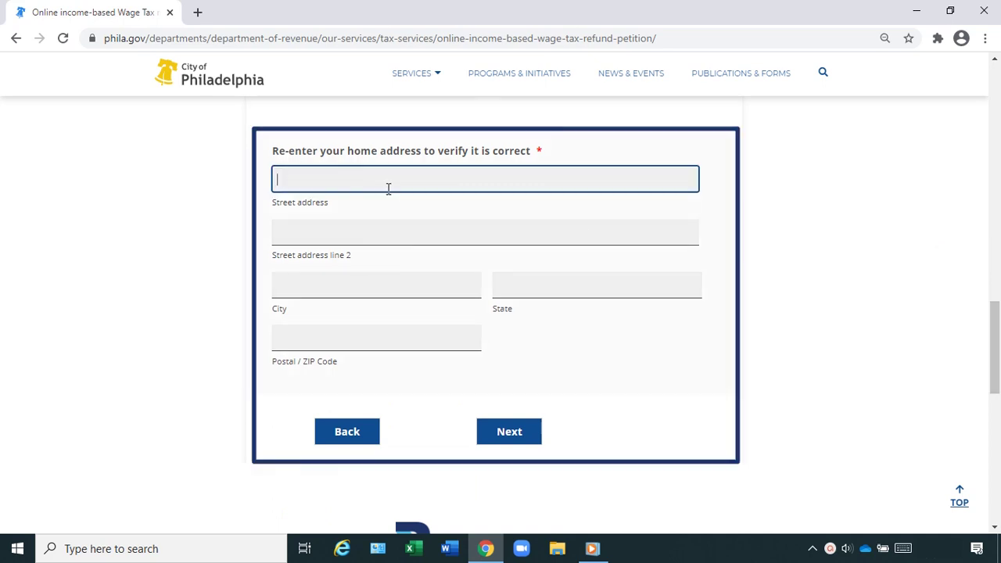
{"action": "type", "text": "1234 Market Street"}
{"action": "key", "text": "Tab"}
{"action": "type", "text": "Philadelphia"}
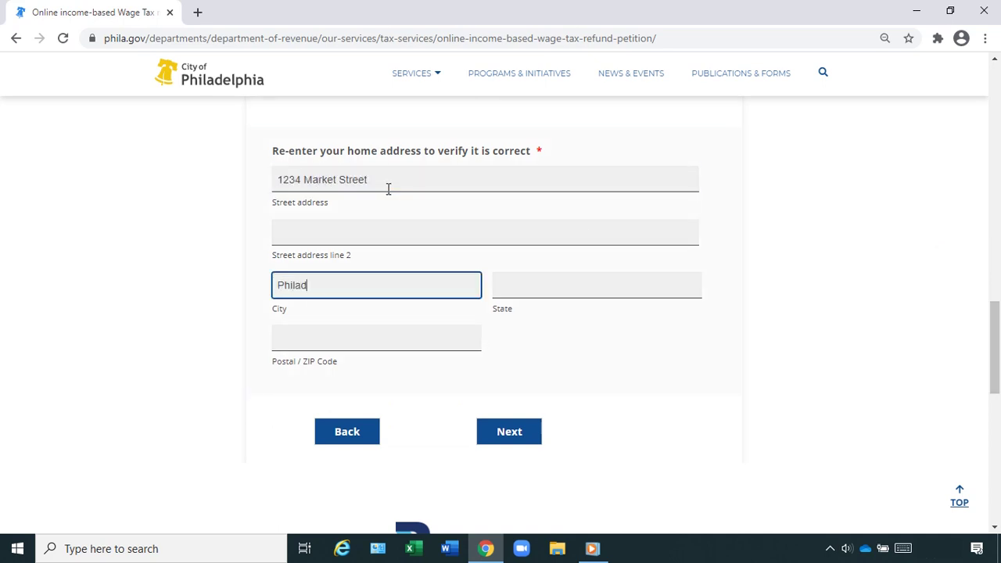
{"action": "key", "text": "Tab"}
{"action": "type", "text": "PA"}
{"action": "key", "text": "Tab"}
{"action": "type", "text": "19101"}
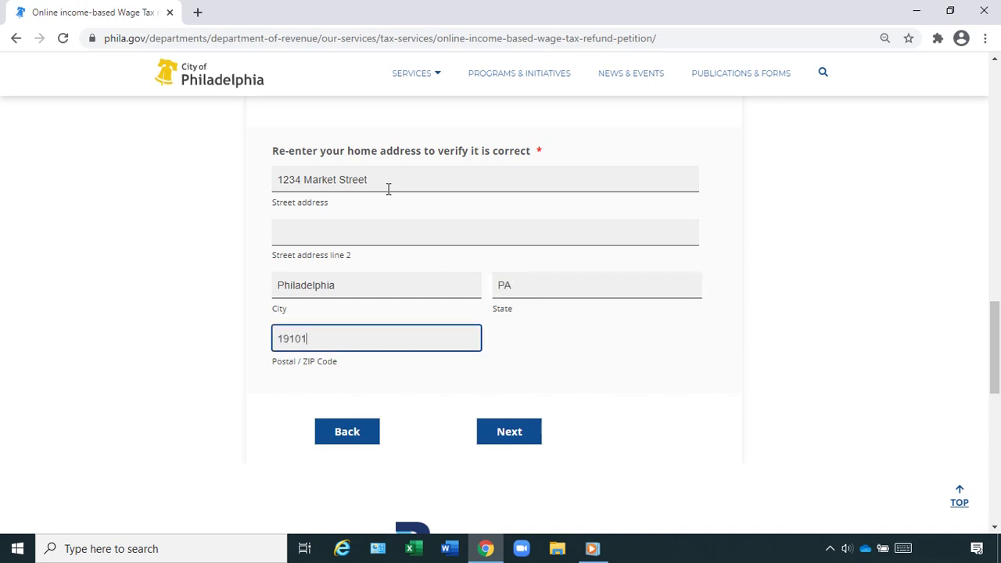
{"action": "left_click", "coordinate": [523, 432]}
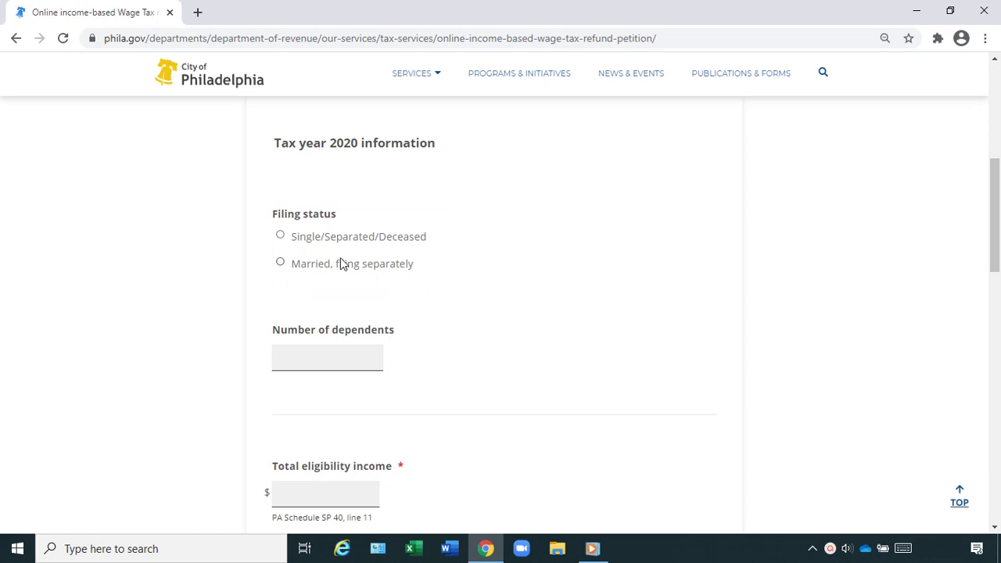
Choose Single/Separated/Deceased status, 2 dependents and 22000 total eligibility income for 2020.
{"action": "left_click", "coordinate": [288, 238]}
{"action": "left_click", "coordinate": [277, 356]}
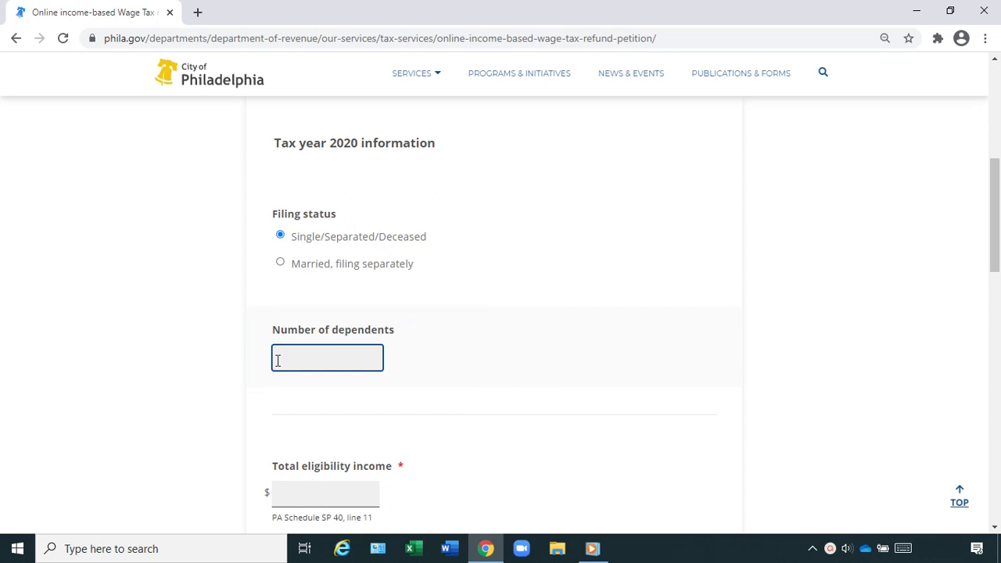
{"action": "type", "text": "2"}
{"action": "left_click", "coordinate": [283, 491]}
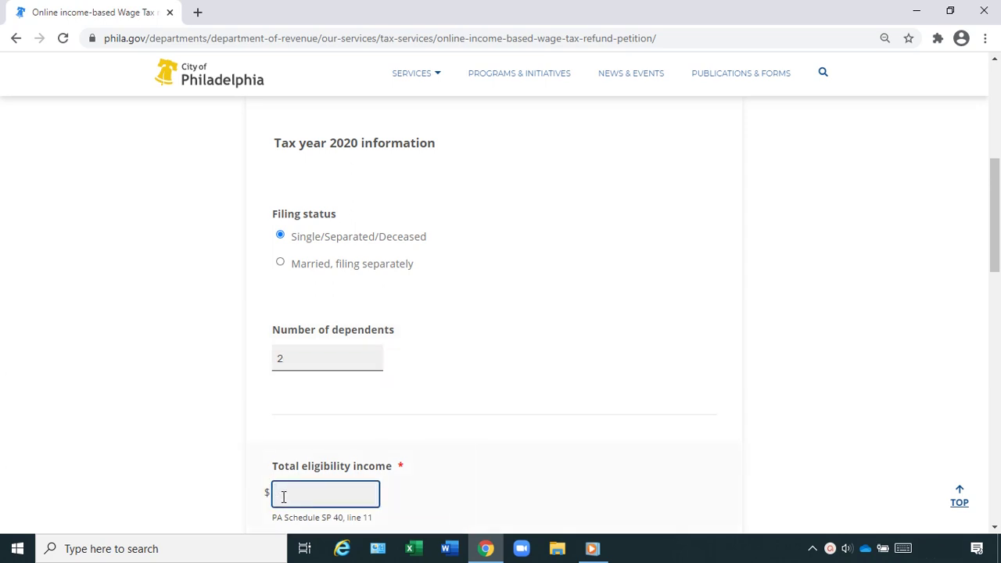
{"action": "type", "text": "22000"}
{"action": "left_click", "coordinate": [441, 507]}
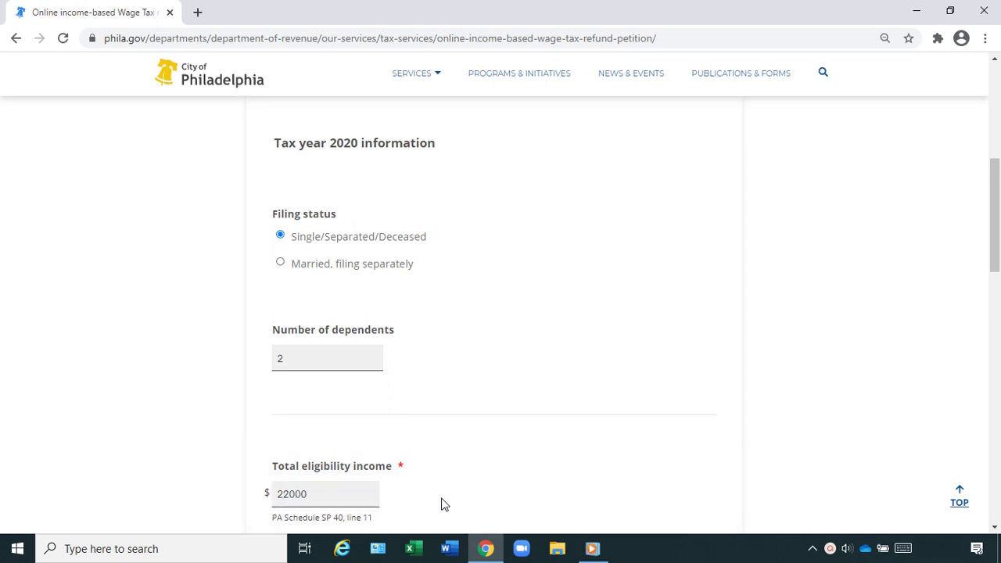
{"action": "left_click_drag", "start_coordinate": [997, 233], "coordinate": [999, 335]}
{"action": "key", "text": "Tab"}
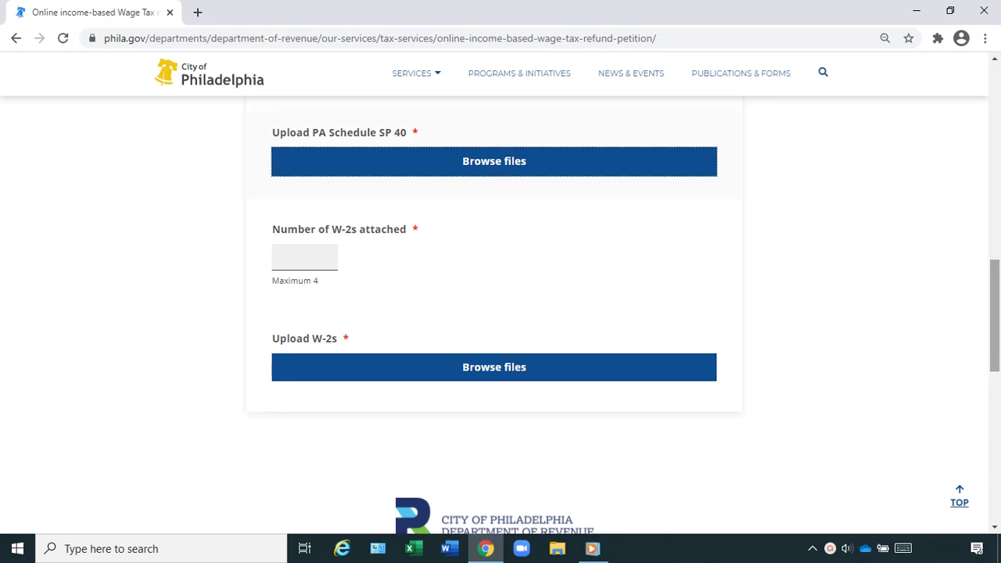
Upload J Taxpayer Schedule SP.pdf as the PA Schedule SP 40 attachment.
{"action": "left_click", "coordinate": [505, 165]}
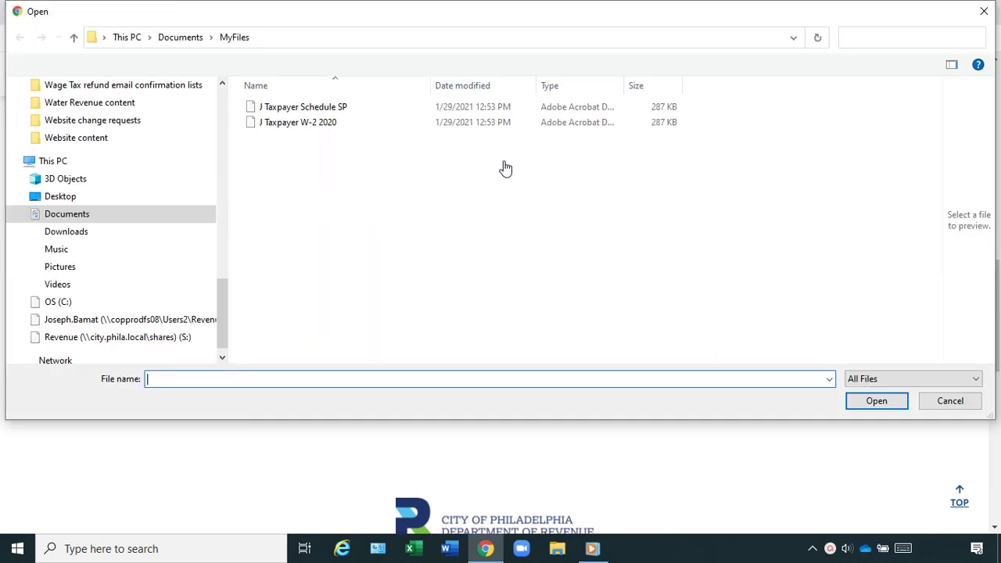
{"action": "left_click", "coordinate": [319, 108]}
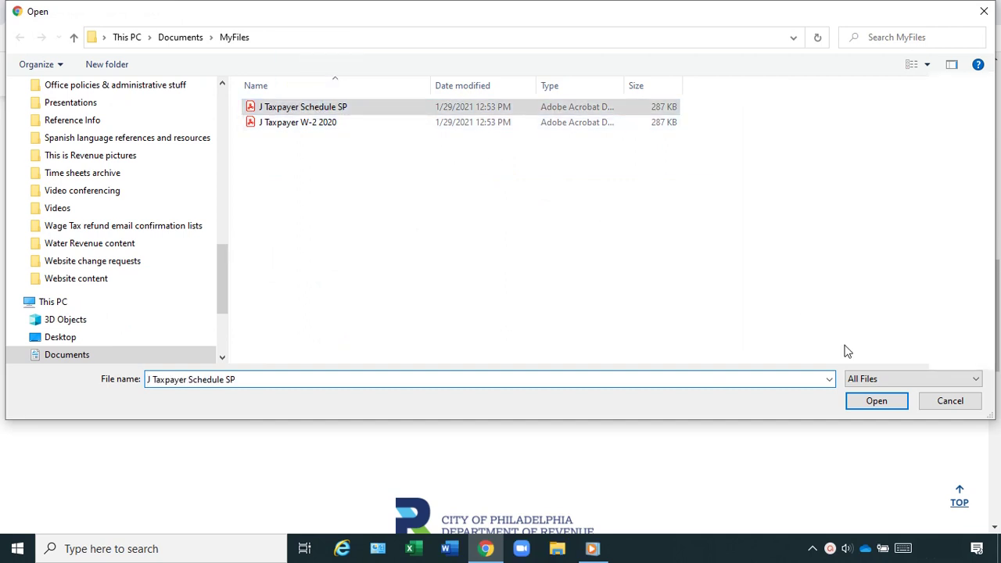
{"action": "left_click", "coordinate": [881, 406]}
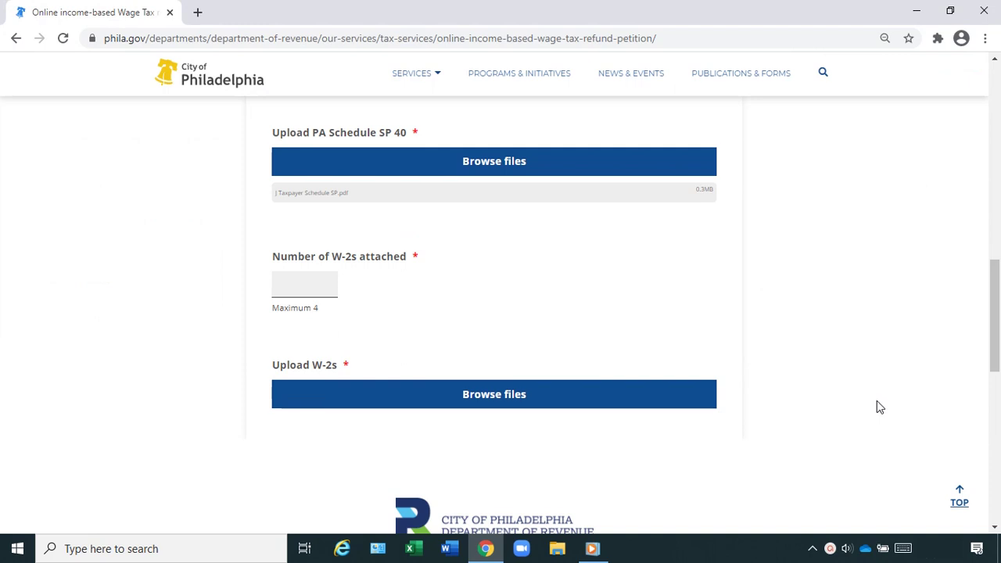
Enter 1 as the number of W-2s and attach J Taxpayer W-2 2020.pdf.
{"action": "left_click", "coordinate": [348, 309]}
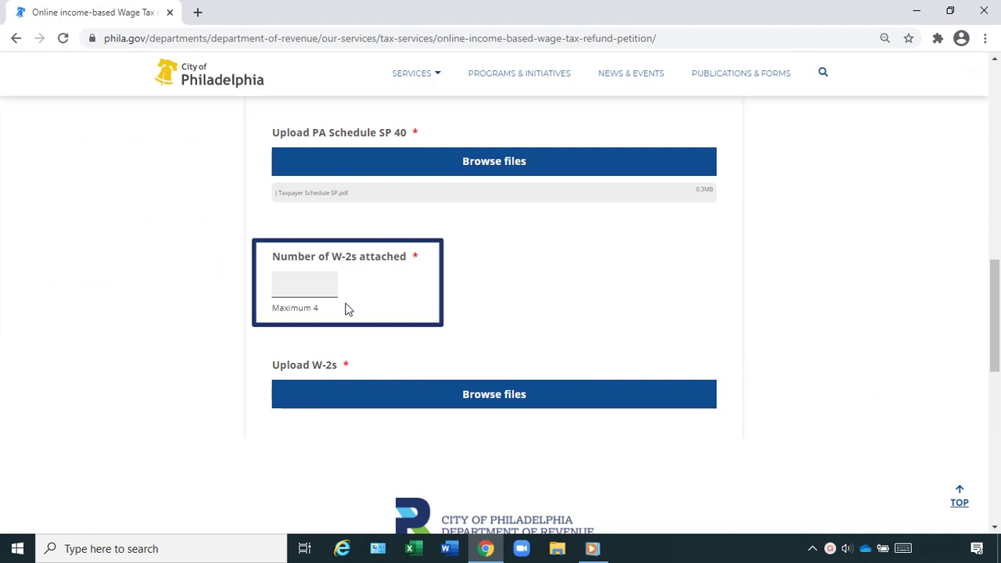
{"action": "left_click", "coordinate": [304, 288]}
{"action": "type", "text": "1"}
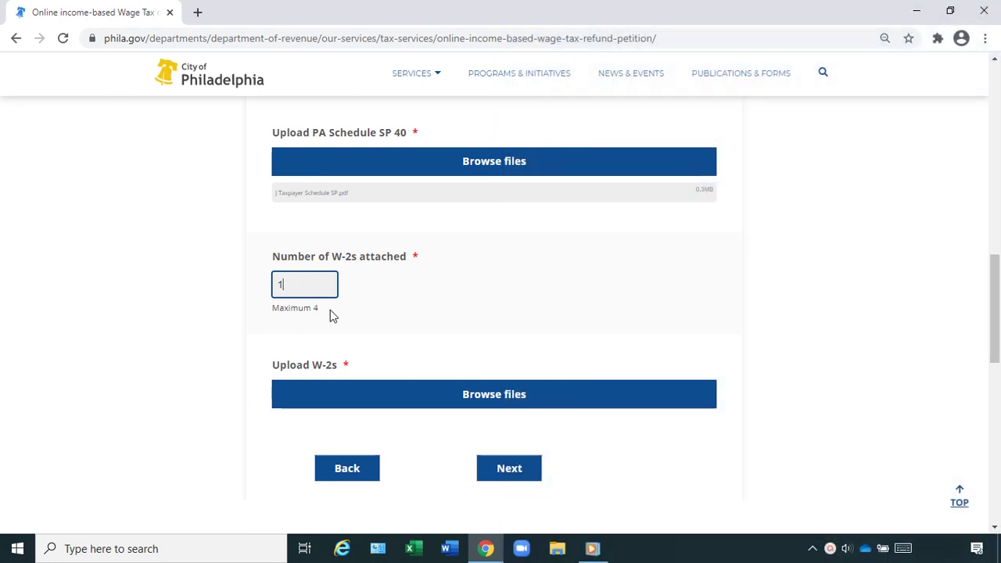
{"action": "left_click", "coordinate": [474, 399]}
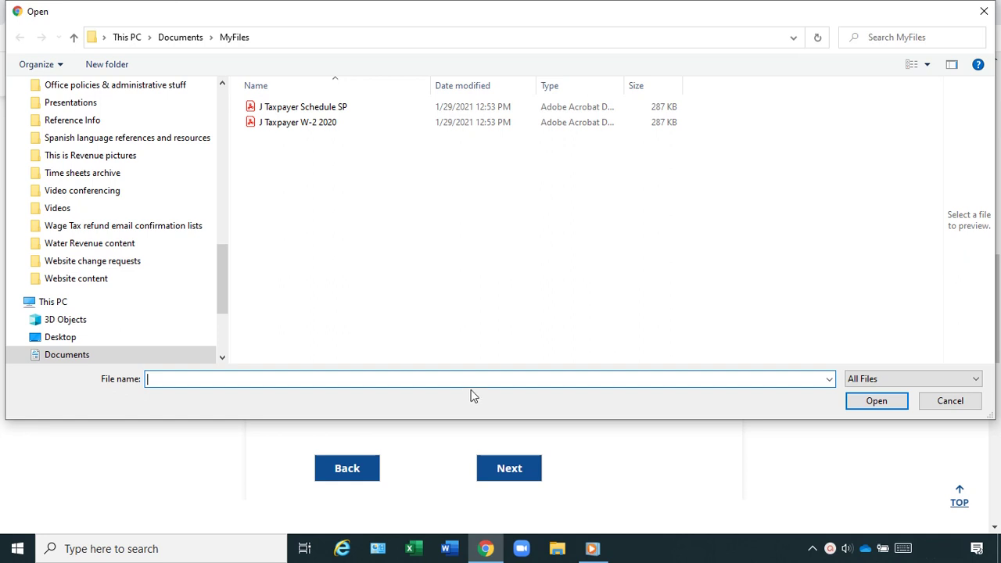
{"action": "left_click", "coordinate": [305, 126]}
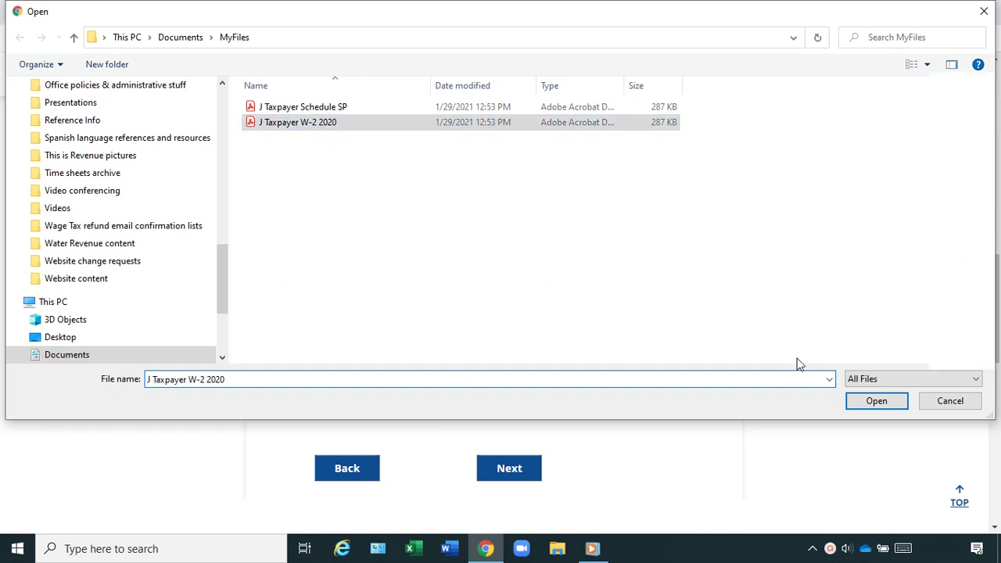
{"action": "left_click", "coordinate": [874, 401]}
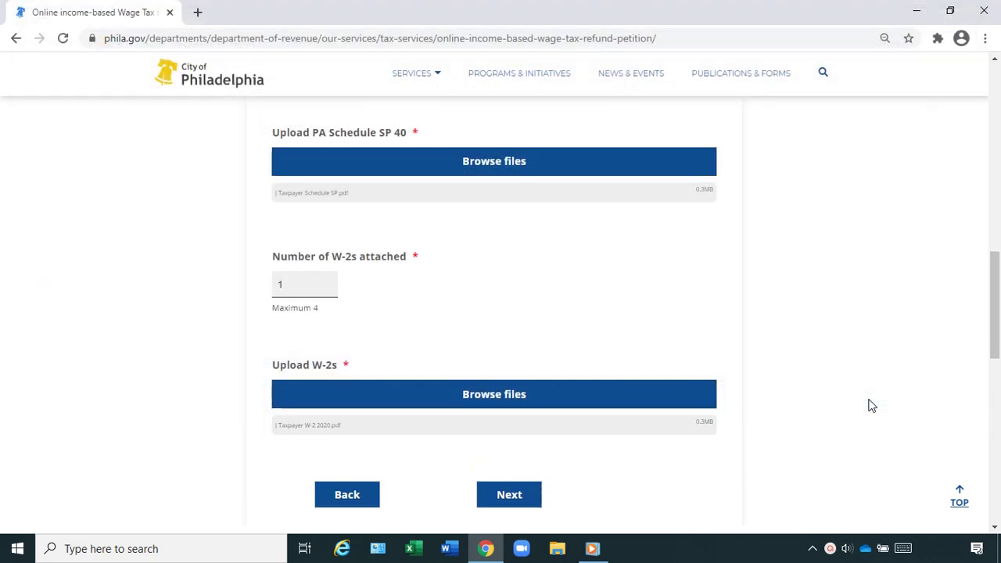
On Employer details, enter the employer's EIN and 11000 wages for January–June and July–December 2020.
{"action": "left_click", "coordinate": [514, 495]}
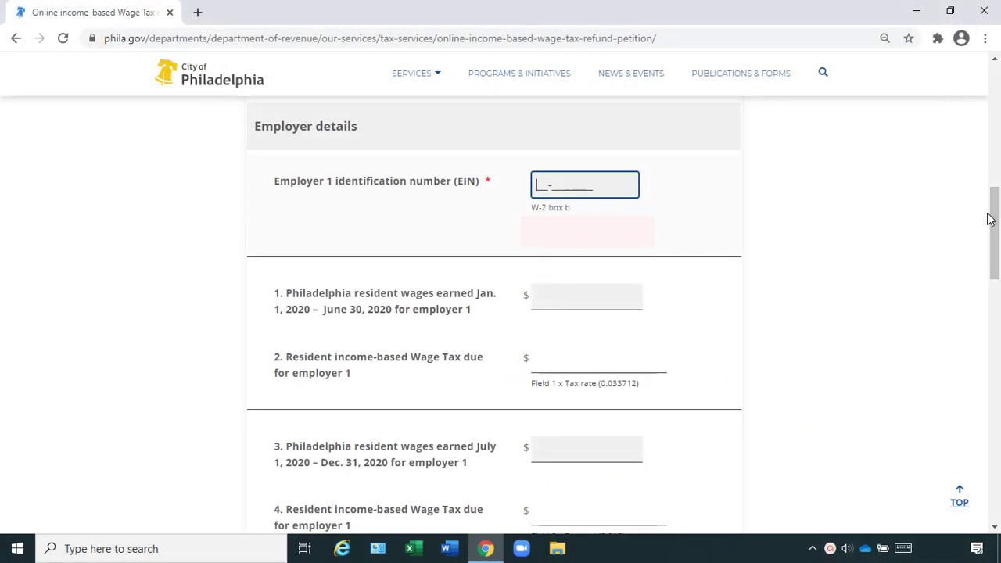
{"action": "type", "text": "12-3456789"}
{"action": "key", "text": "Tab"}
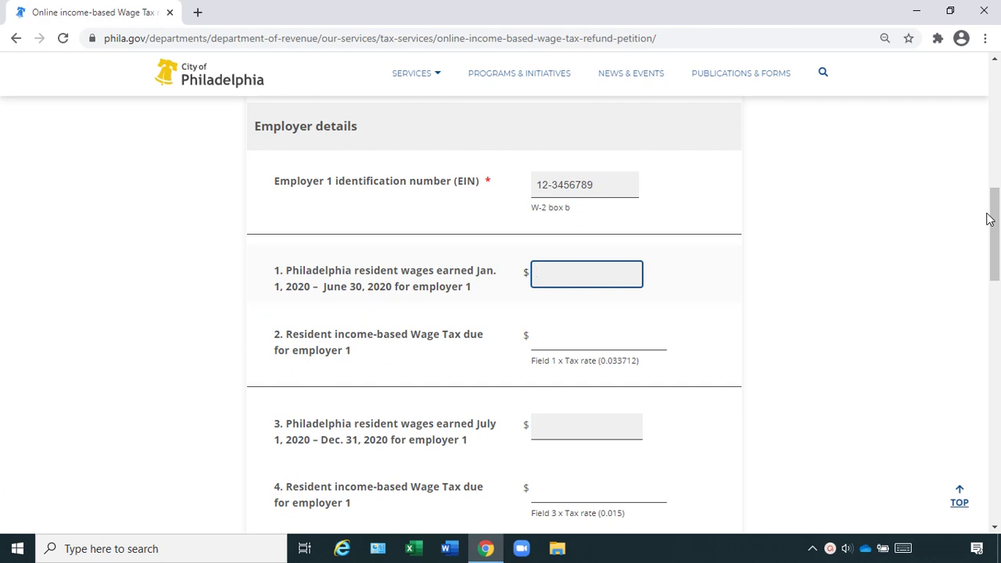
{"action": "type", "text": "11000"}
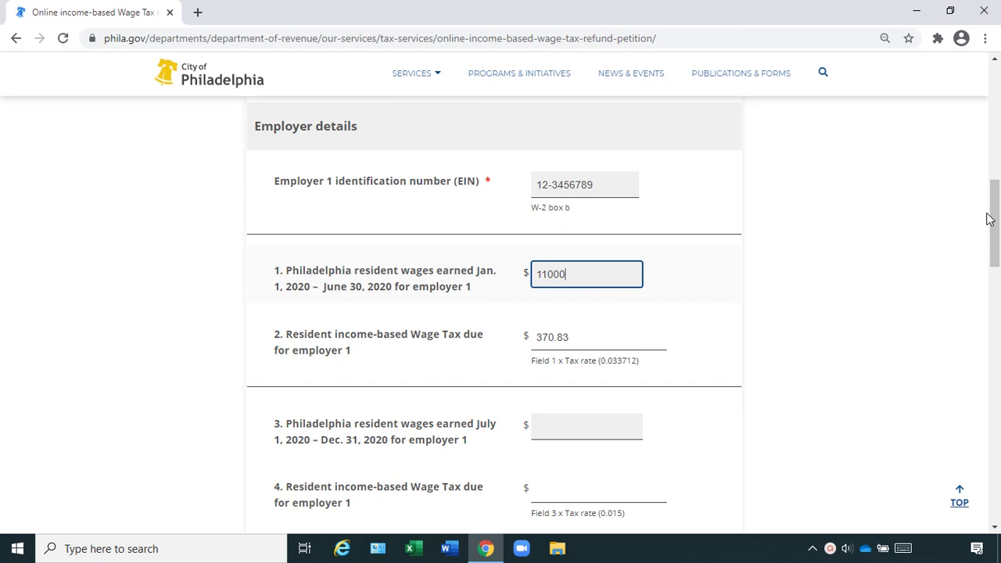
{"action": "key", "text": "Tab"}
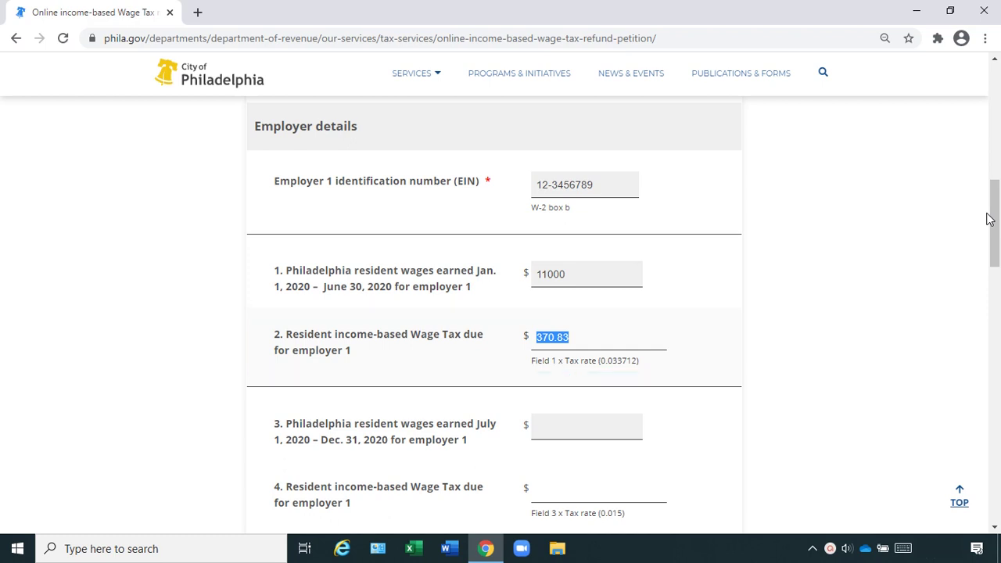
{"action": "key", "text": "Tab"}
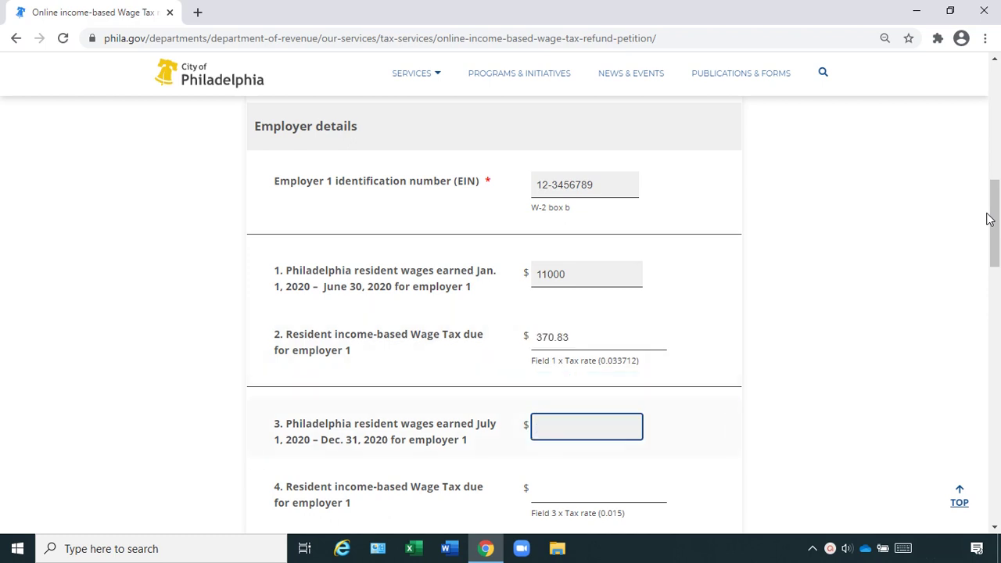
{"action": "type", "text": "11000"}
Enter 810.83 as employer 1's Wage Tax withheld, yielding a 275.00 total refund.
{"action": "left_click_drag", "start_coordinate": [990, 219], "coordinate": [997, 297]}
{"action": "left_click", "coordinate": [530, 242]}
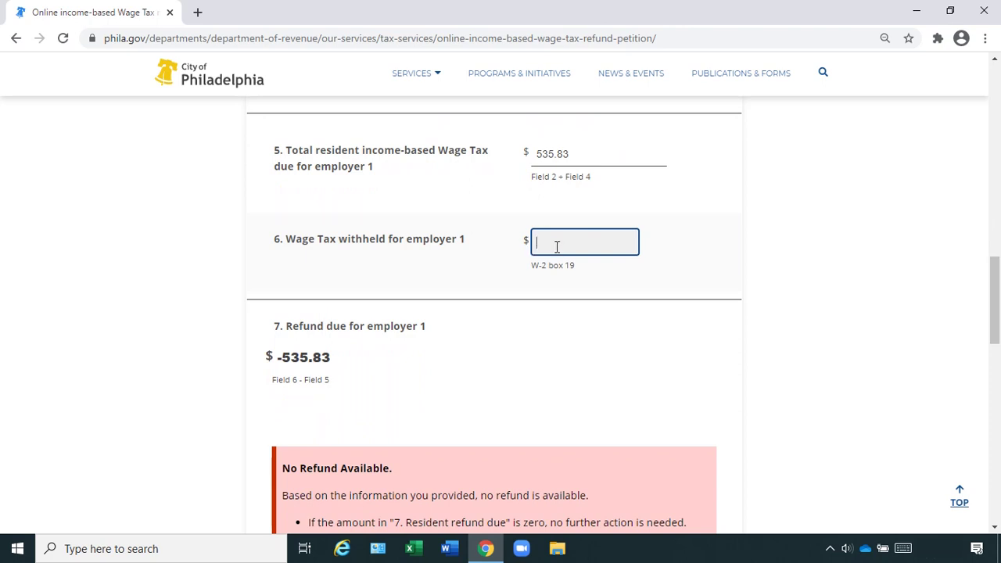
{"action": "type", "text": "810"}
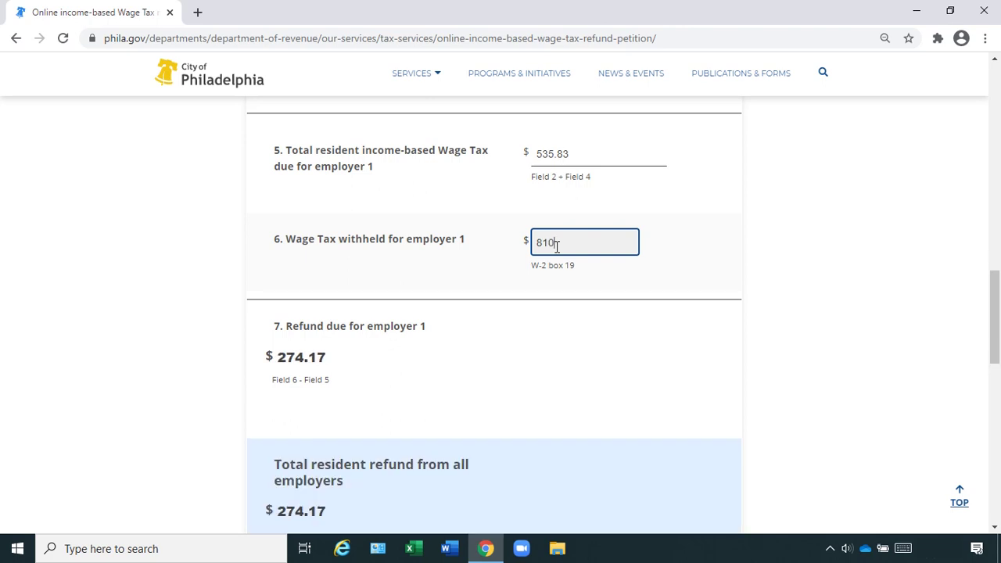
{"action": "type", "text": ".83"}
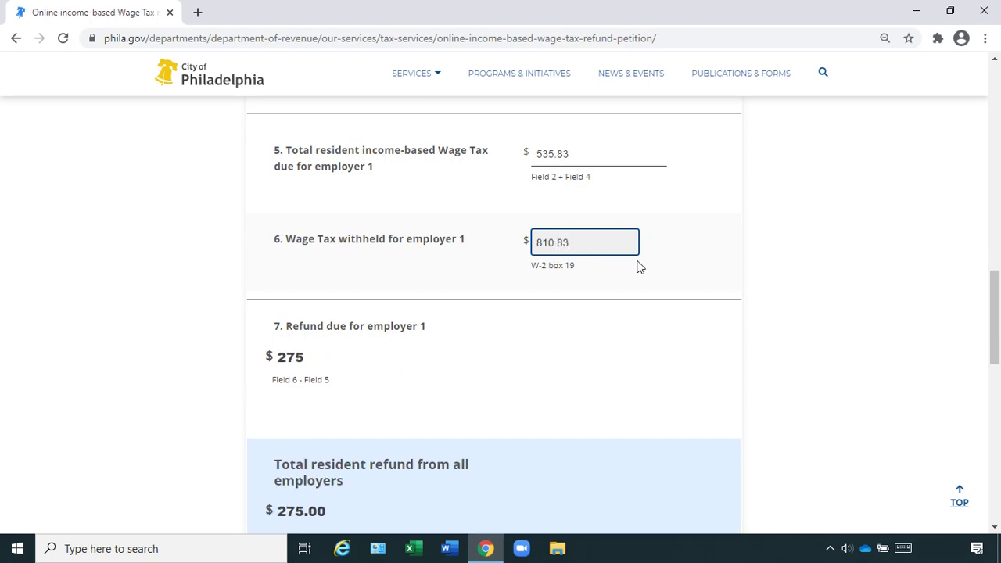
{"action": "left_click_drag", "start_coordinate": [997, 311], "coordinate": [998, 369]}
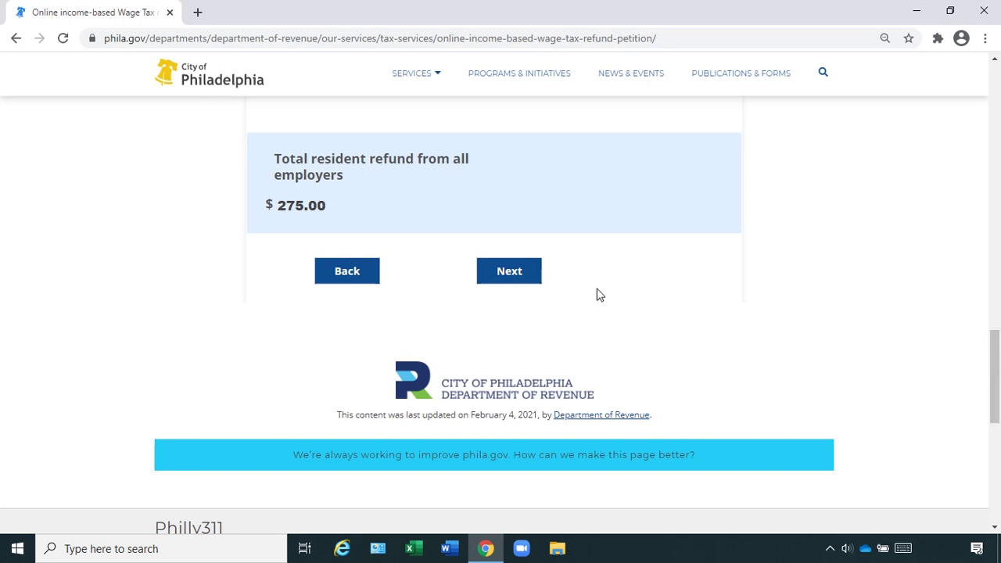
Advance to the Signature step and mark the submission as prepared by 'The person filing'.
{"action": "left_click", "coordinate": [512, 274]}
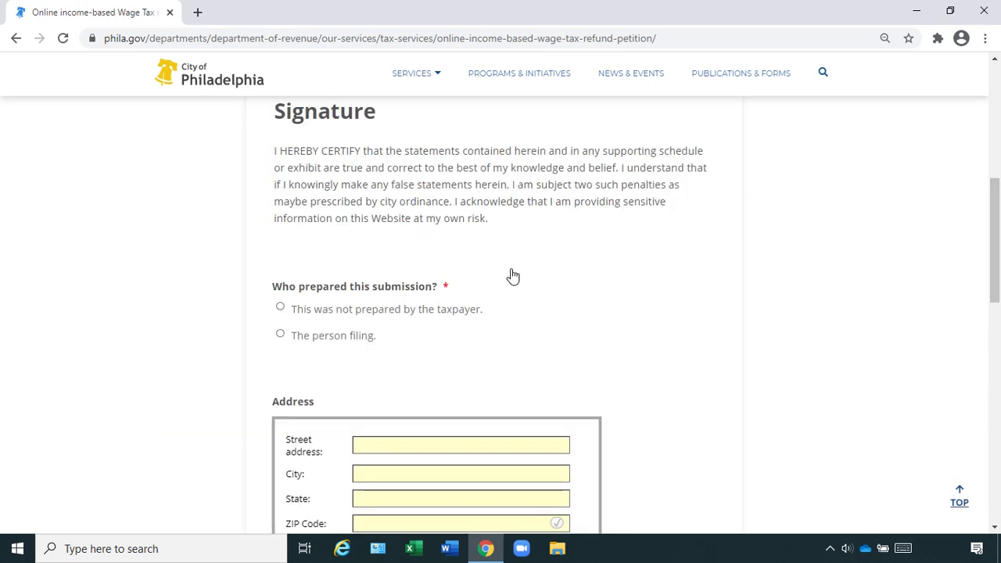
{"action": "left_click", "coordinate": [542, 274]}
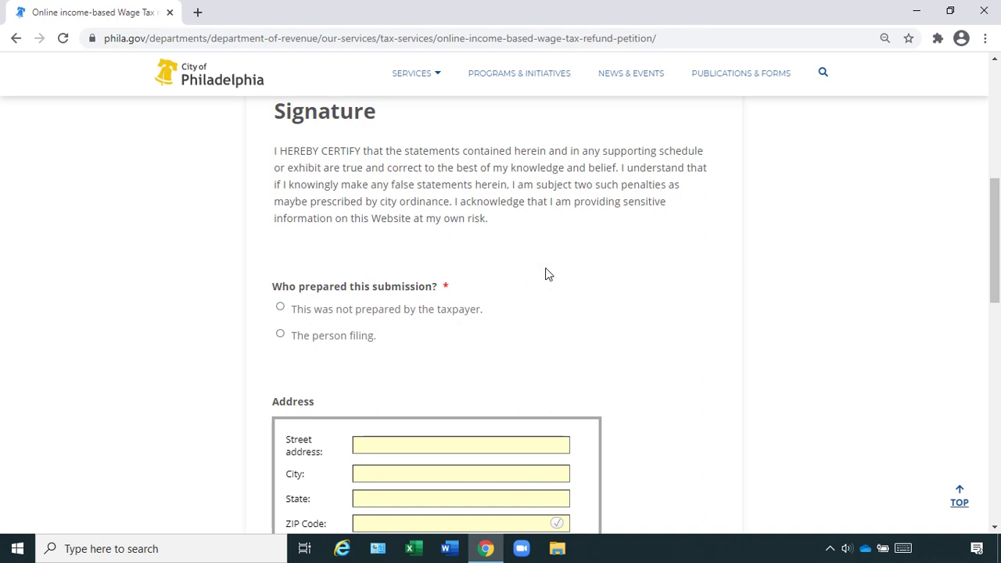
{"action": "left_click", "coordinate": [280, 335]}
{"action": "scroll", "coordinate": [281, 313], "scroll_direction": "down", "scroll_amount": 1}
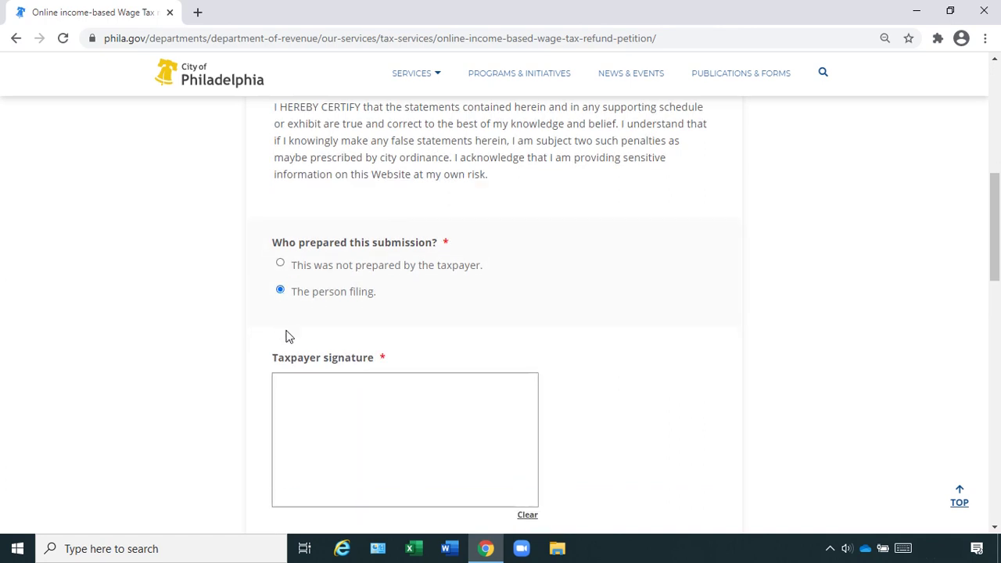
Draw a handwritten signature in the Taxpayer signature pad.
{"action": "mouse_move", "coordinate": [349, 469]}
{"action": "left_mouse_down"}
{"action": "mouse_move", "coordinate": [331, 407]}
{"action": "mouse_move", "coordinate": [349, 418]}
{"action": "mouse_move", "coordinate": [351, 485]}
{"action": "left_mouse_up"}
{"action": "left_click_drag", "start_coordinate": [355, 403], "coordinate": [369, 469]}
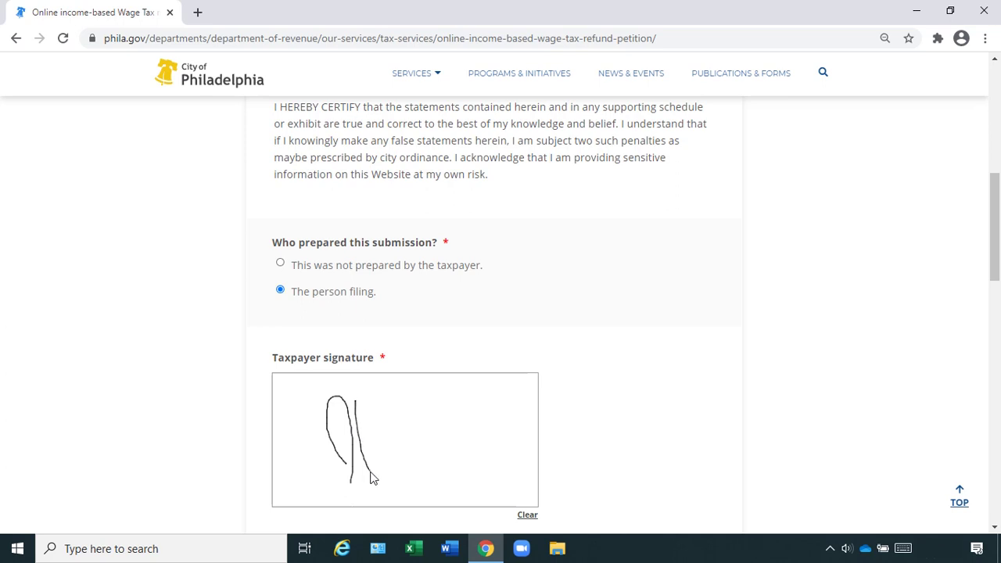
{"action": "mouse_move", "coordinate": [344, 410]}
{"action": "left_mouse_down"}
{"action": "mouse_move", "coordinate": [364, 406]}
{"action": "mouse_move", "coordinate": [368, 438]}
{"action": "mouse_move", "coordinate": [397, 437]}
{"action": "mouse_move", "coordinate": [409, 452]}
{"action": "mouse_move", "coordinate": [420, 412]}
{"action": "mouse_move", "coordinate": [451, 435]}
{"action": "left_mouse_up"}
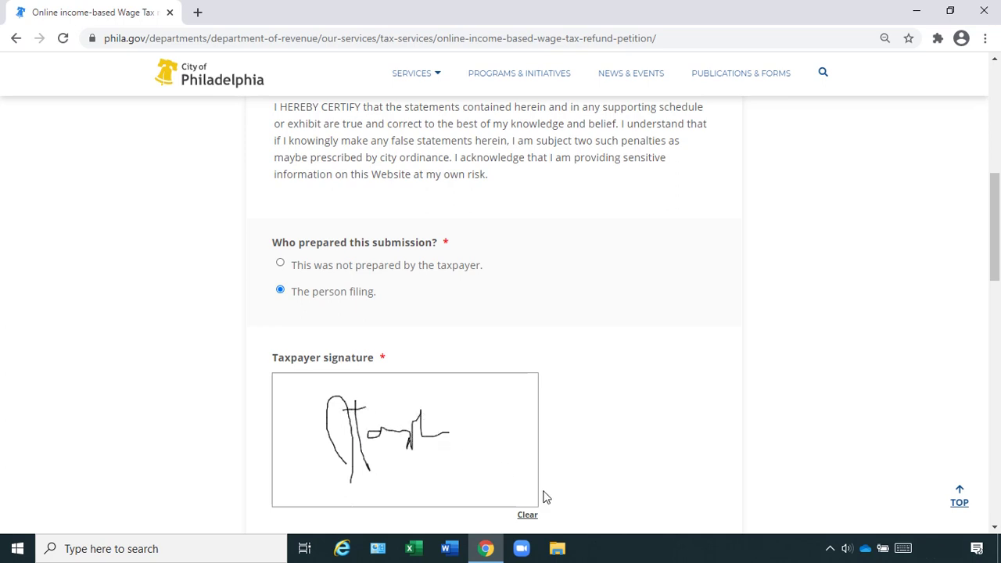
{"action": "left_click_drag", "start_coordinate": [996, 195], "coordinate": [999, 274]}
{"action": "left_click", "coordinate": [457, 254]}
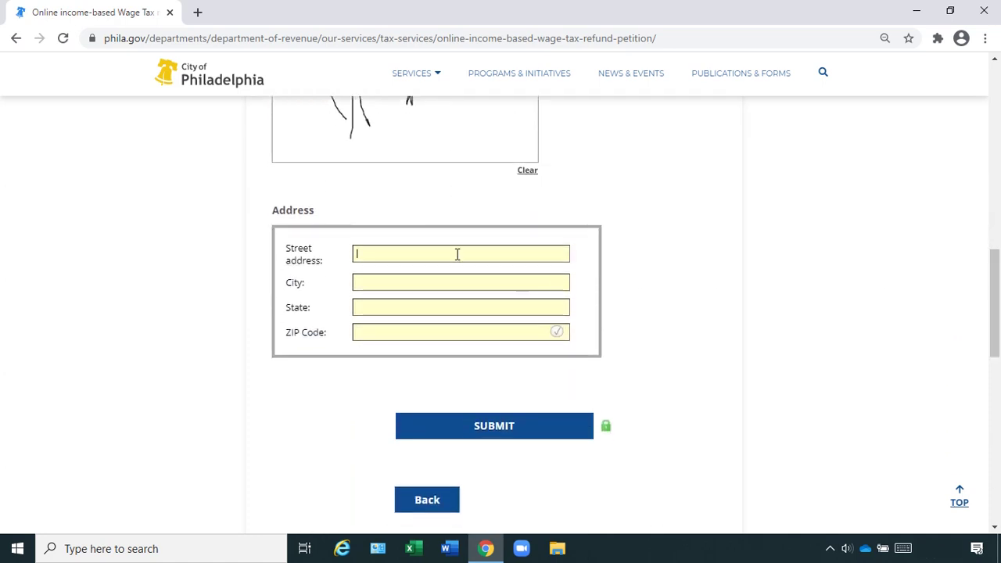
Fill the signature address block with the taxpayer's street, Philadelphia, PA and ZIP code.
{"action": "type", "text": "1234 Market Street"}
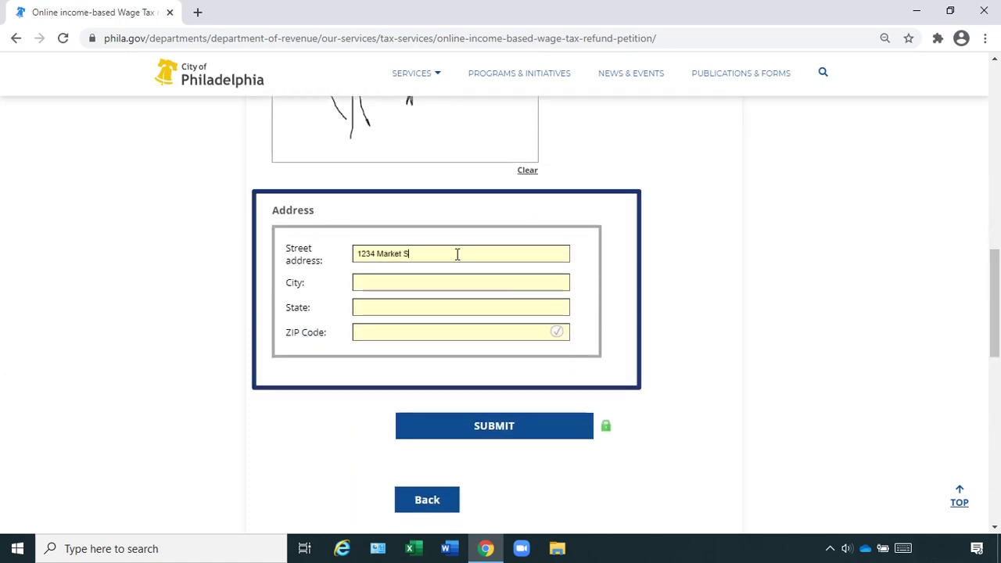
{"action": "key", "text": "Tab"}
{"action": "type", "text": "Philadelphia"}
{"action": "key", "text": "Tab"}
{"action": "type", "text": "PA"}
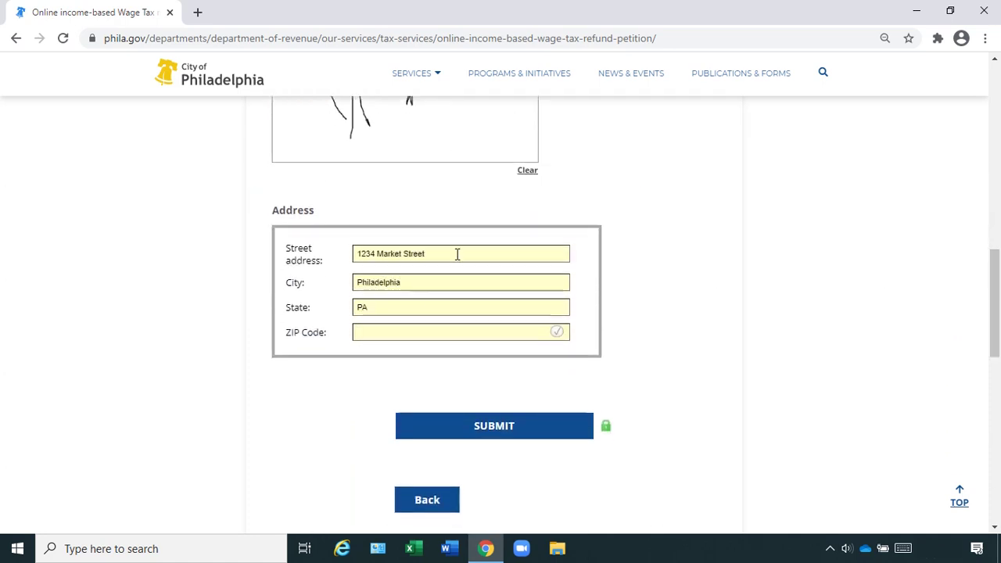
{"action": "key", "text": "Tab"}
{"action": "type", "text": "19101"}
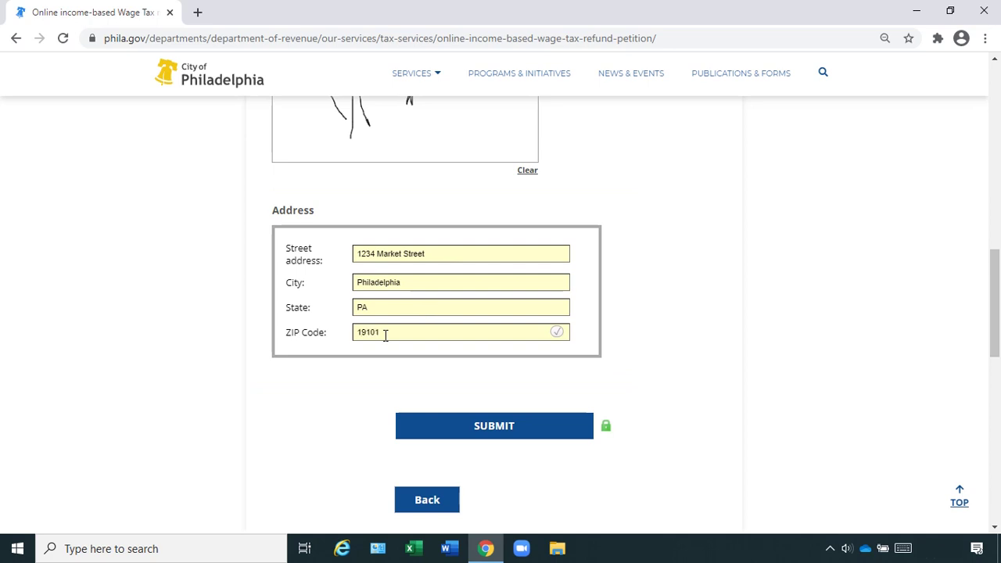
Submit the Wage Tax refund petition and scroll to the Thank You! receipt confirmation.
{"action": "left_click", "coordinate": [498, 435]}
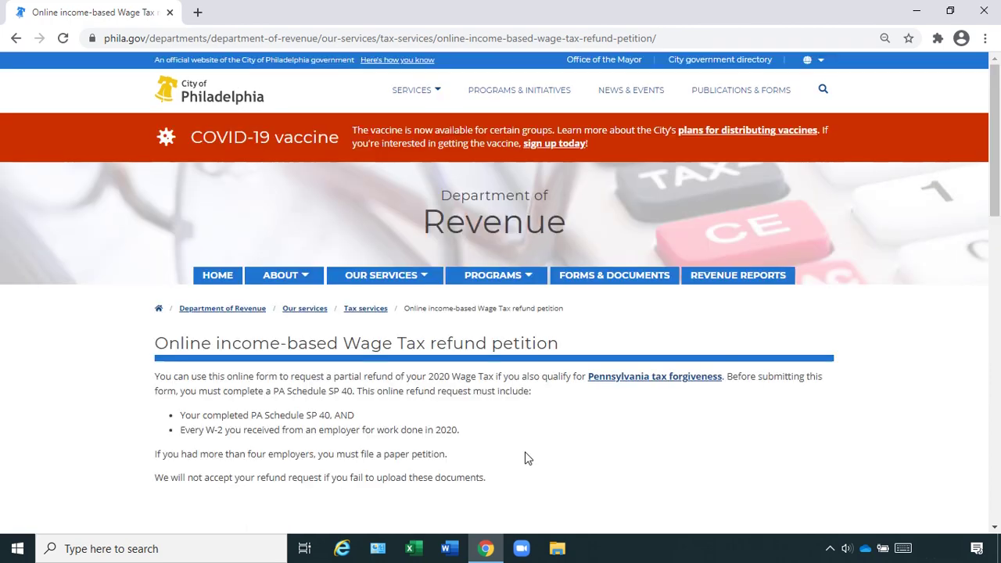
{"action": "left_click_drag", "start_coordinate": [995, 121], "coordinate": [1000, 232]}
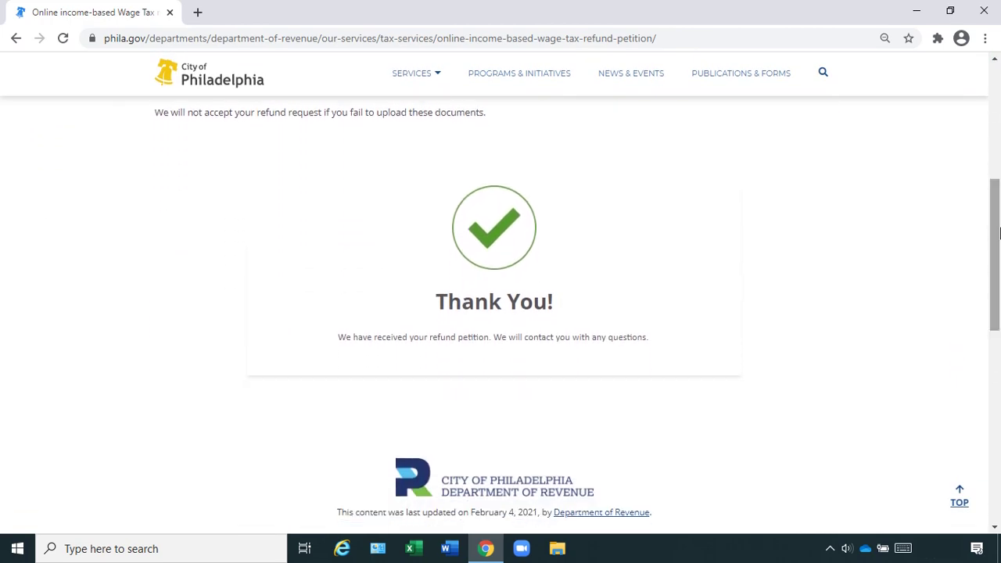